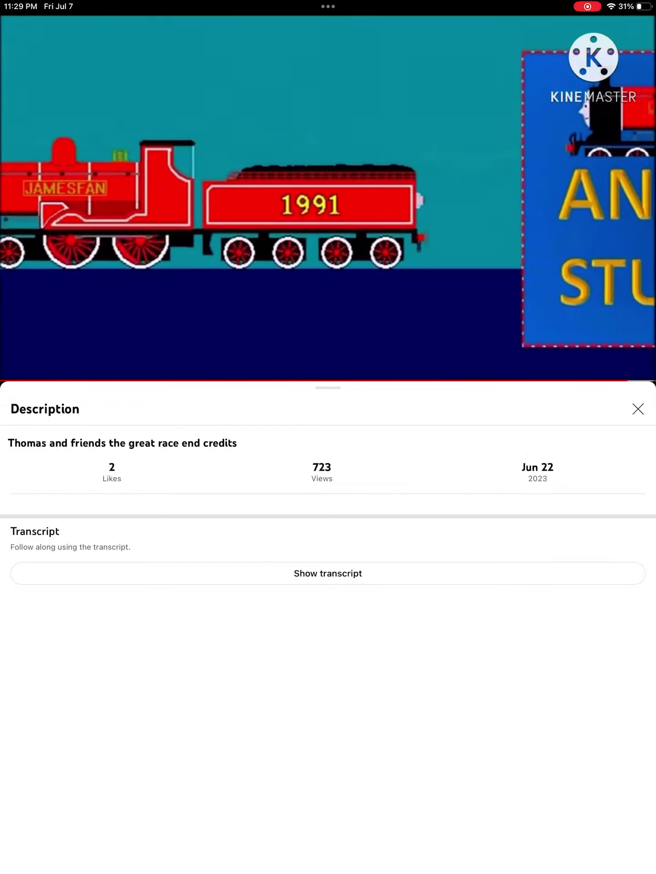
{"action": "left_click_drag", "start_coordinate": [614, 4], "coordinate": [615, 205]}
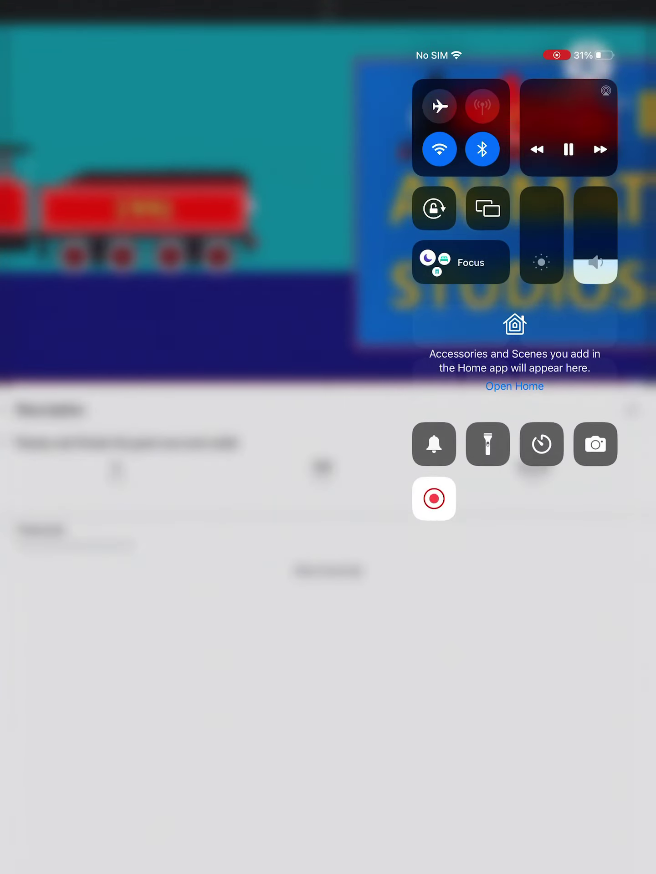